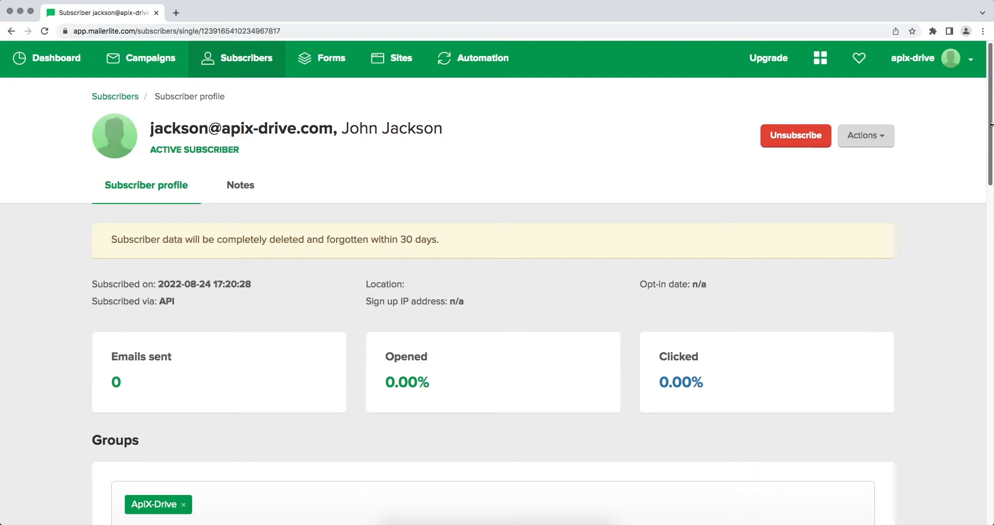
Step: Scroll through the existing MailerLite subscriber's profile before moving to ApiX-Drive
scroll(990, 125, "down", 6)
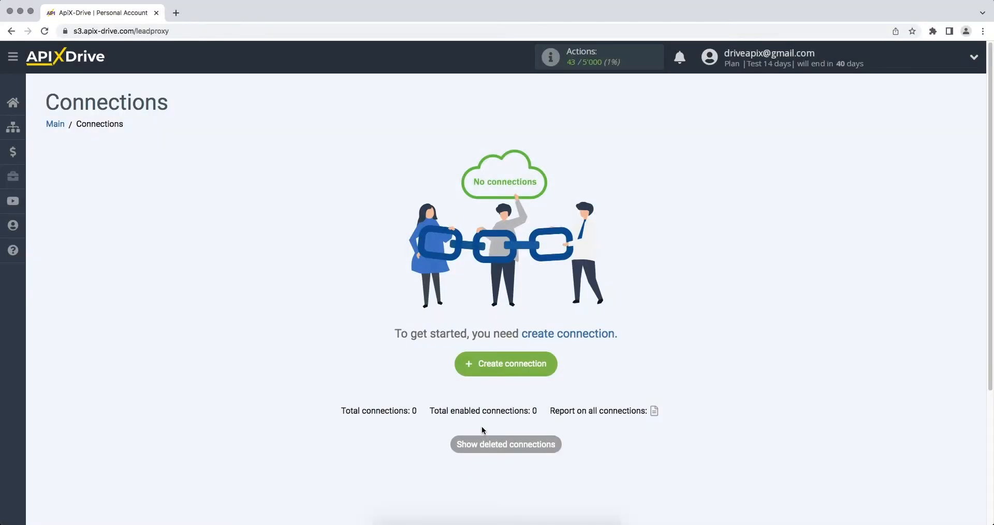
Step: Create a new connection with Smartsheet as the data source system
left_click(469, 366)
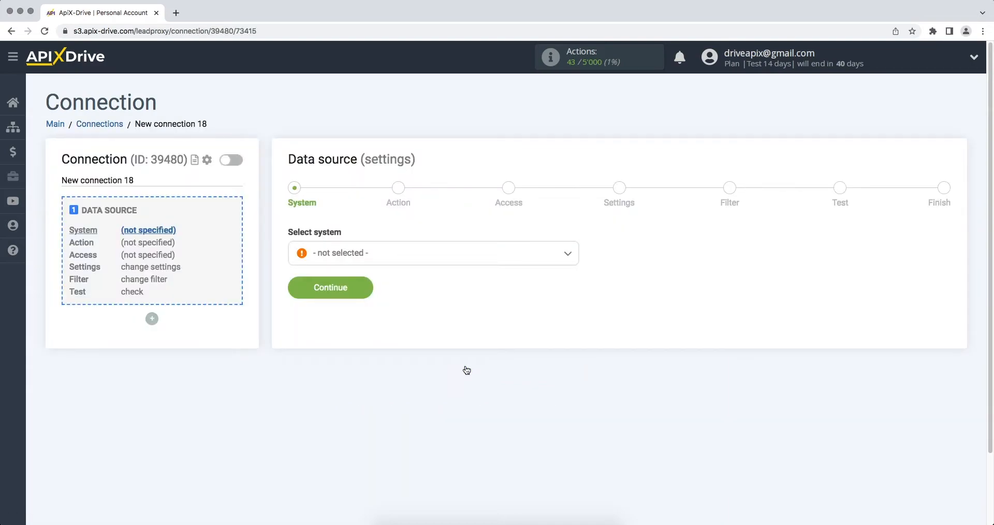
left_click(526, 252)
left_click_drag(573, 266, 583, 393)
left_click(333, 339)
left_click(296, 291)
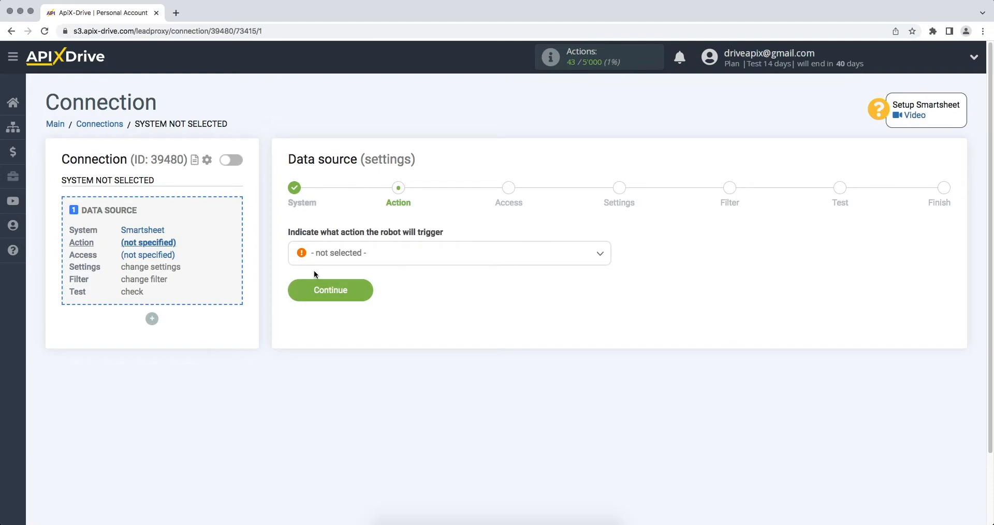
Step: Choose the Get ROWS (new) action and begin connecting a Smartsheet account
left_click(319, 263)
left_click(318, 318)
left_click(299, 298)
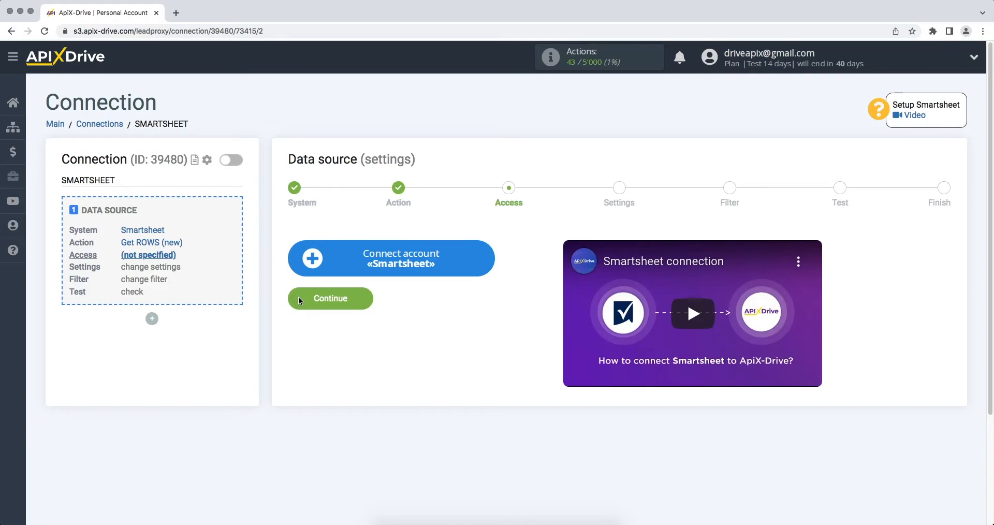
left_click(312, 270)
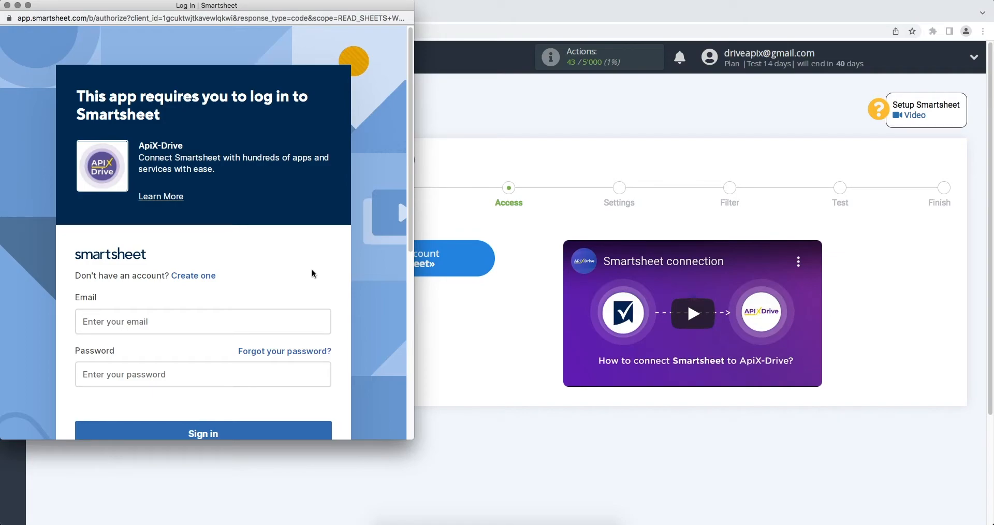
Step: Sign in to Smartsheet with the account e-mail and password, then allow ApiX-Drive access
left_click(235, 318)
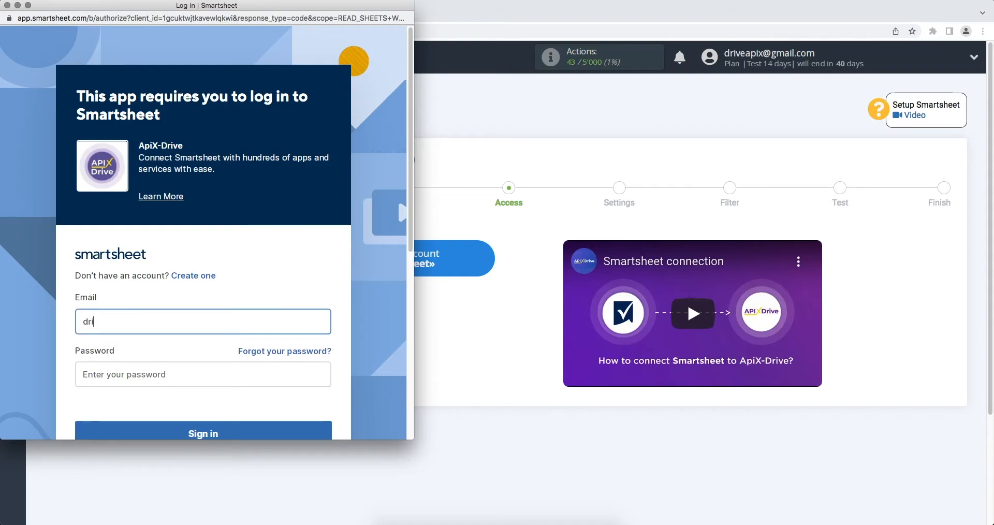
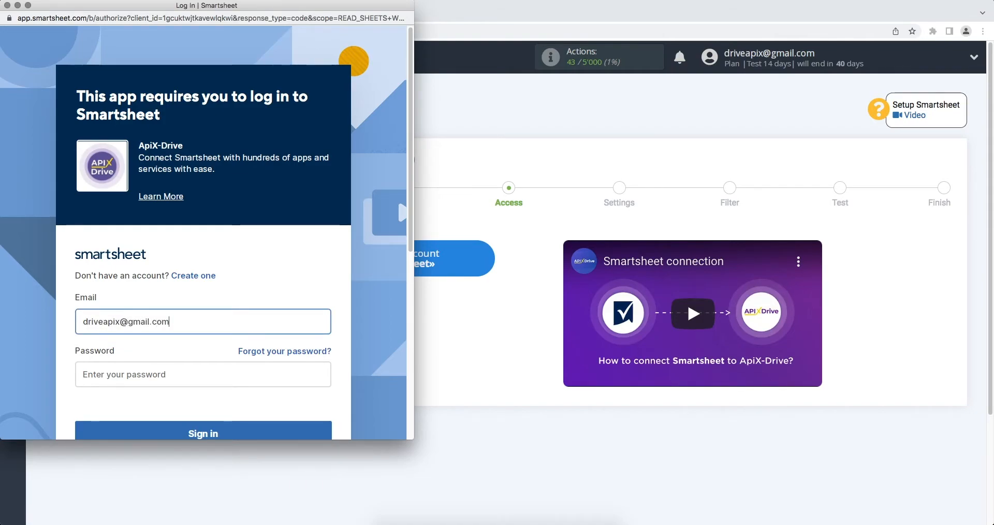
scroll(227, 335, "down", 2)
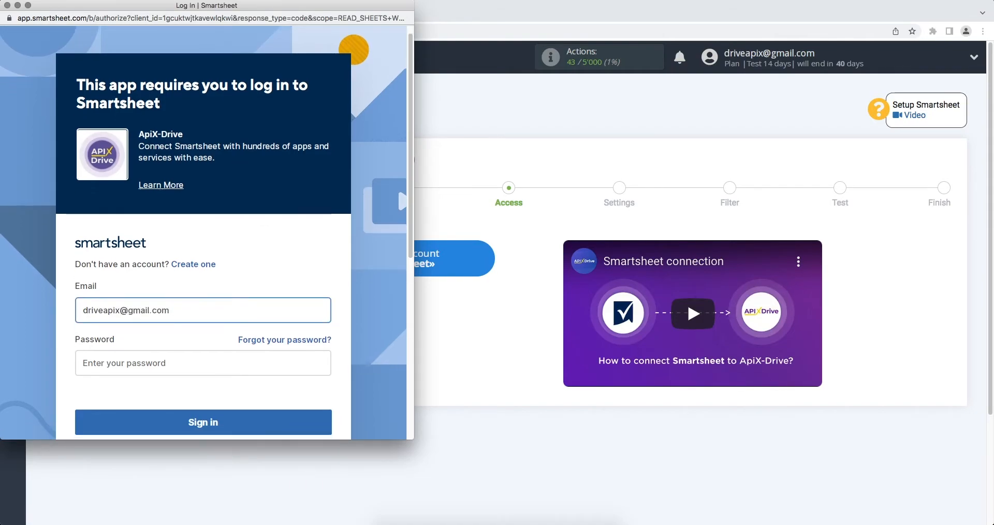
left_click(228, 334)
type("••••••••••")
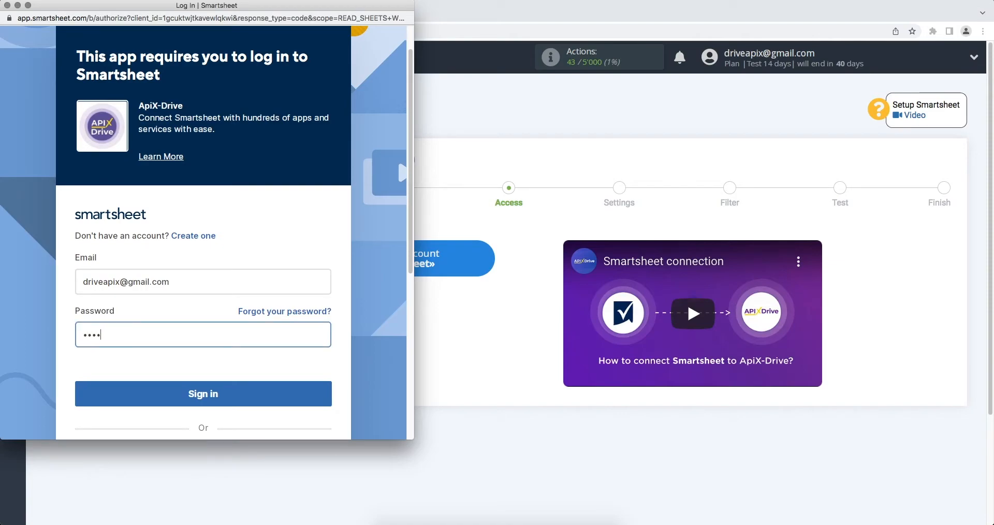
type("••")
left_click(232, 390)
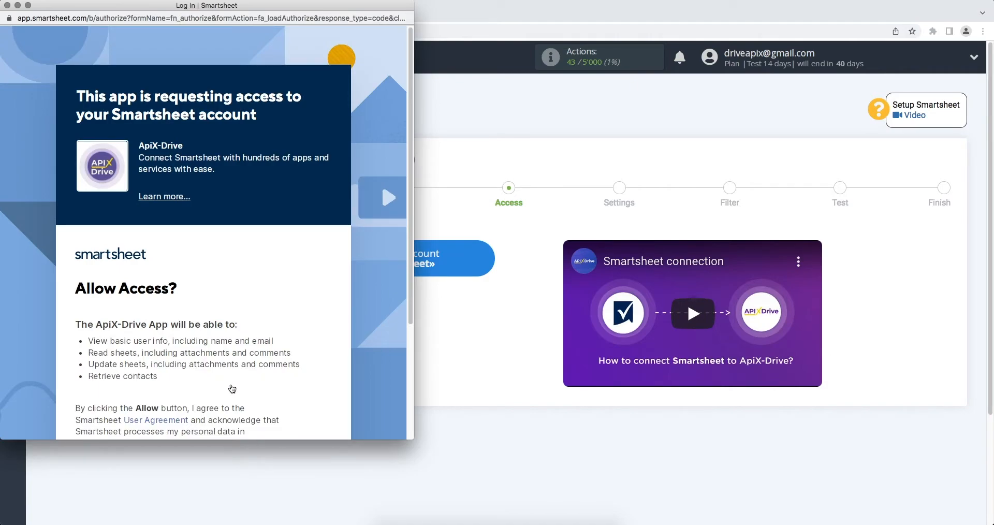
scroll(232, 389, "down", 5)
left_click(232, 372)
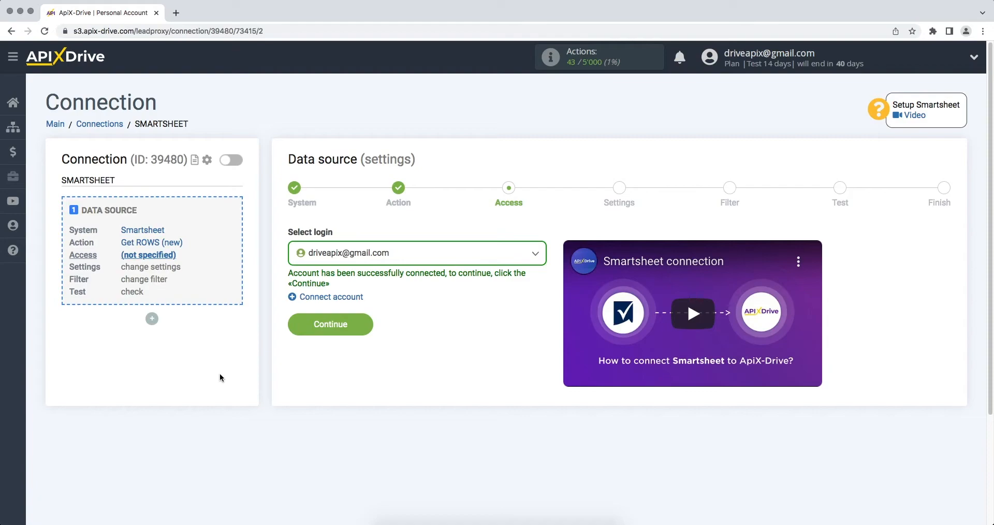
Step: Select the connected Smartsheet account as the source login
left_click(343, 253)
left_click(343, 335)
left_click(297, 326)
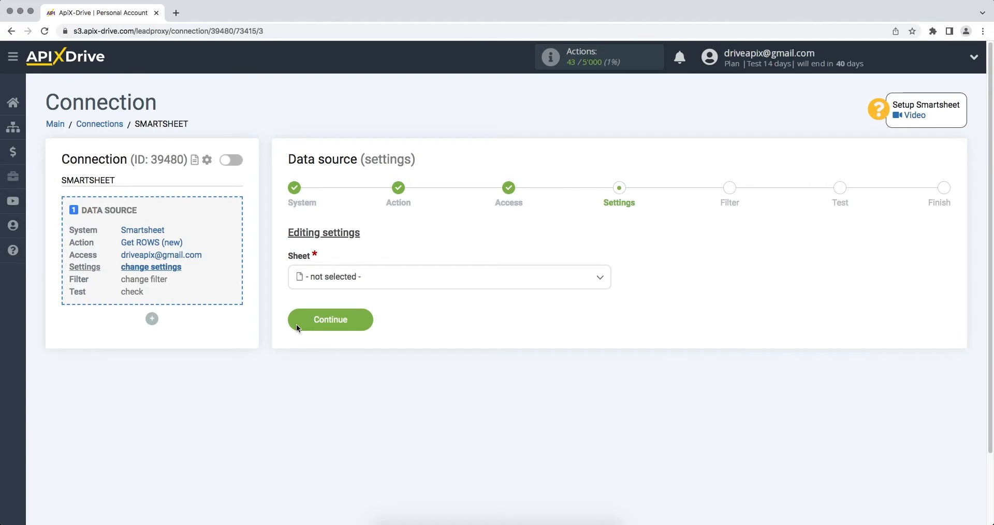
Step: Use the ApiX-Drive sheet, skip the filter, and accept the loaded test row
left_click(328, 279)
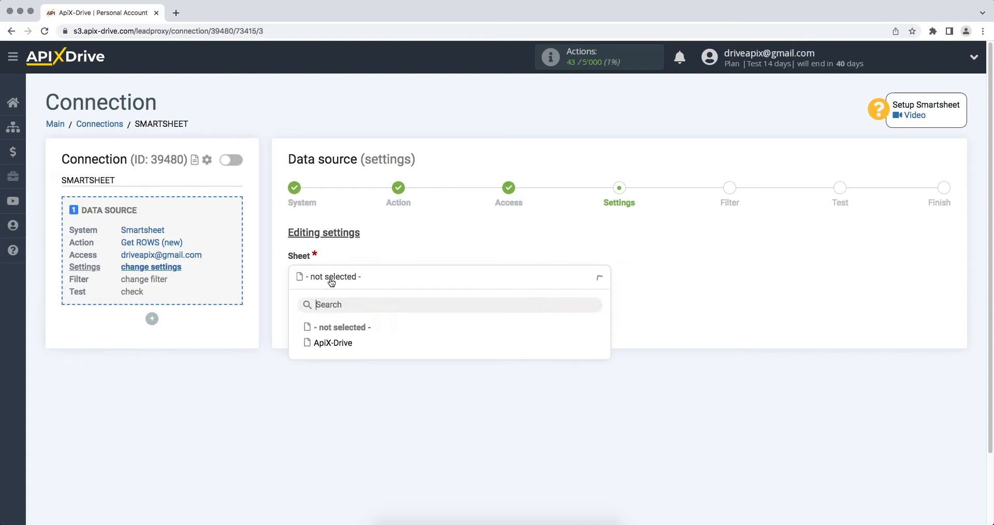
left_click(333, 344)
left_click(313, 324)
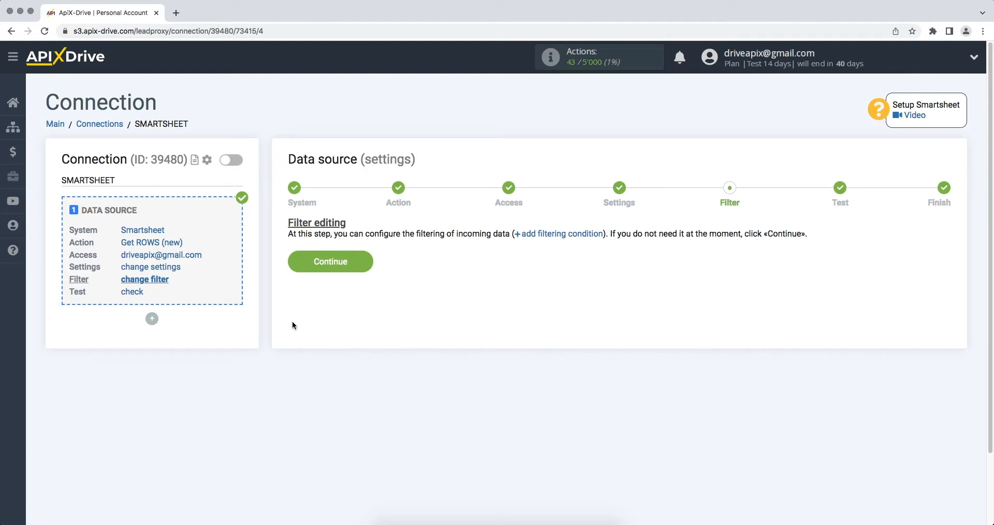
left_click(305, 265)
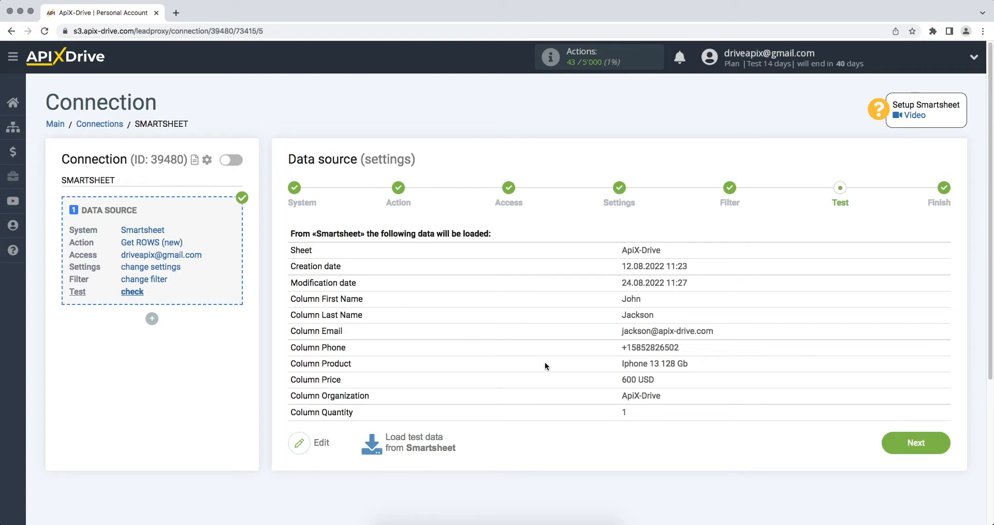
left_click(884, 448)
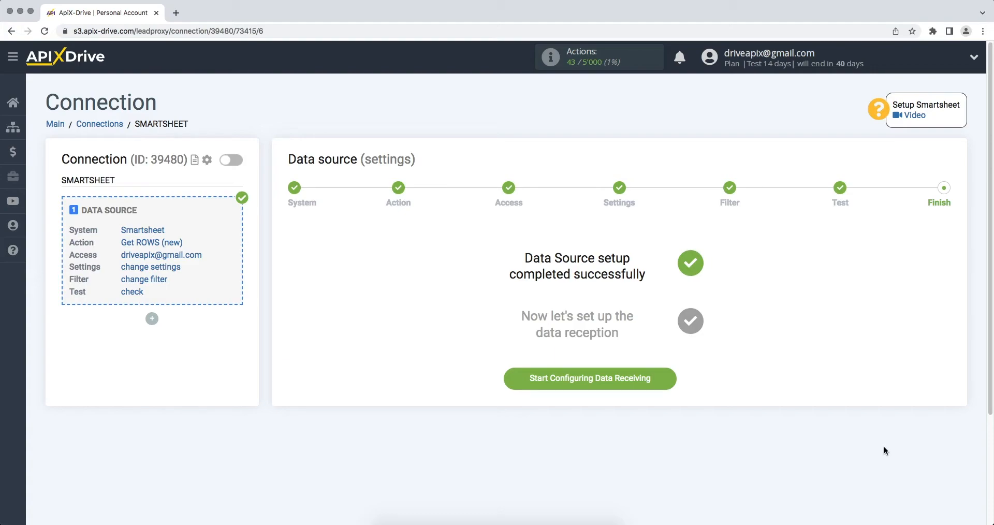
Step: Start configuring data receiving with MailerLite as the destination system
left_click(576, 378)
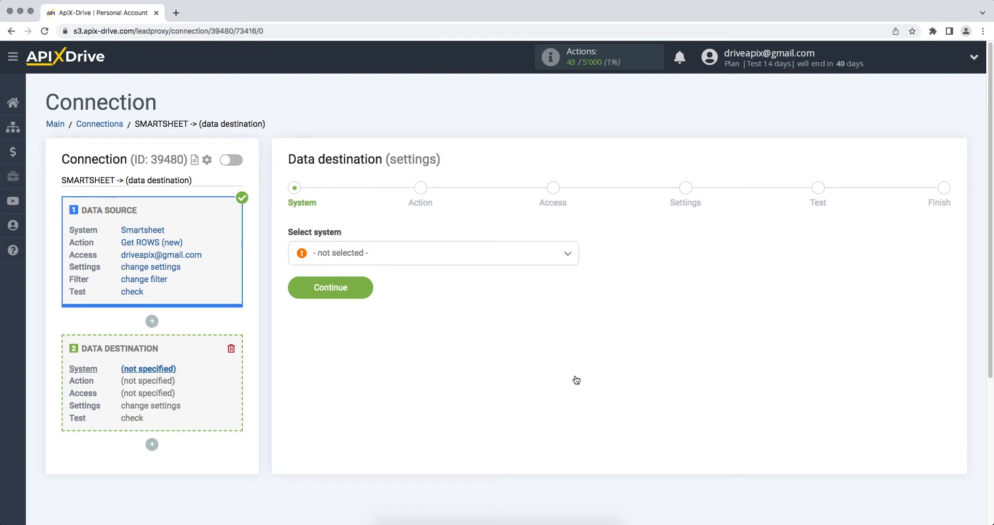
left_click(524, 259)
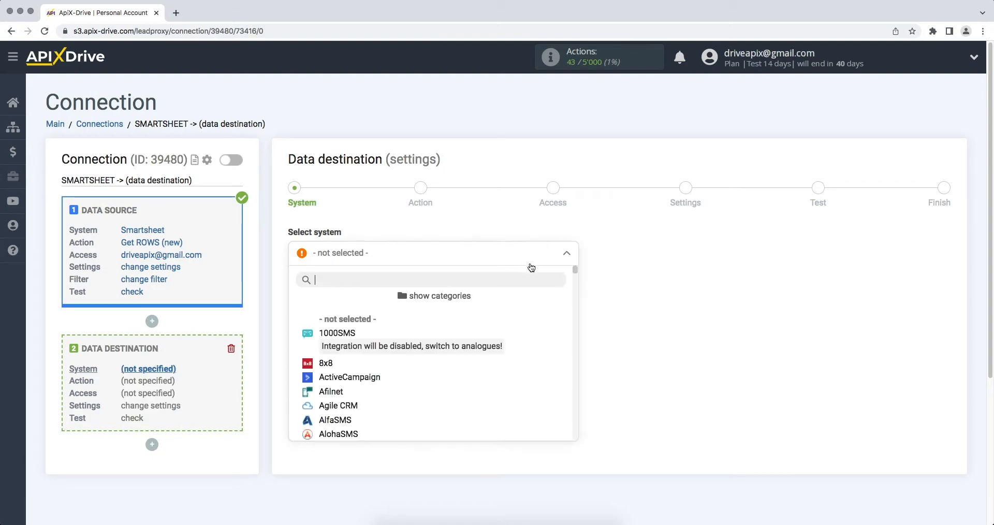
scroll(576, 273, "down", 3)
left_click_drag(576, 272, 578, 331)
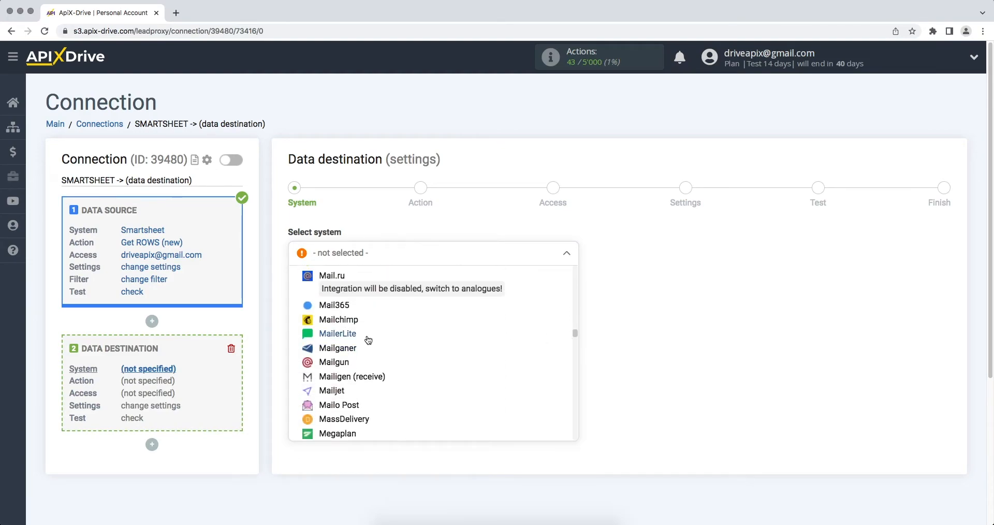
left_click(360, 336)
left_click(301, 299)
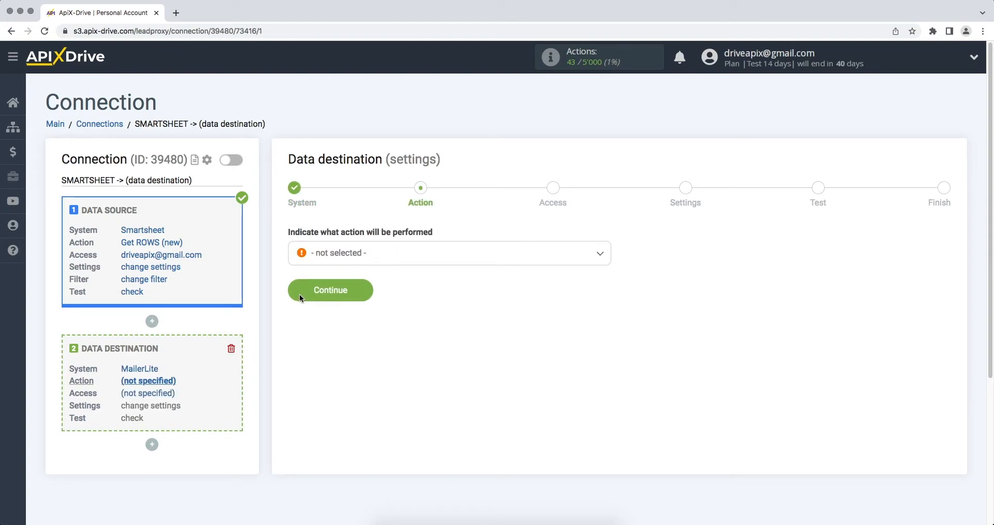
Step: Choose the Add SUBSCRIBER action and begin connecting a MailerLite account
left_click(330, 254)
left_click(334, 315)
left_click(299, 295)
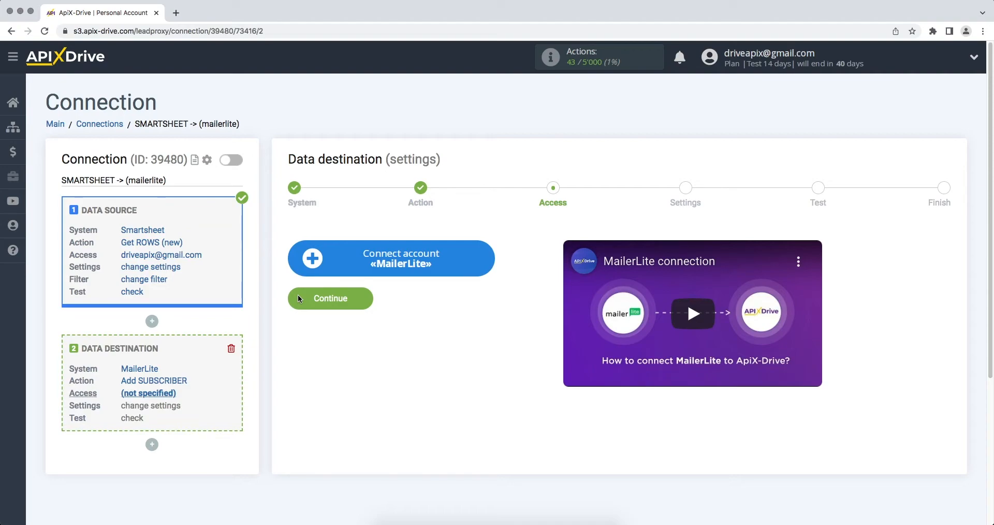
left_click(313, 270)
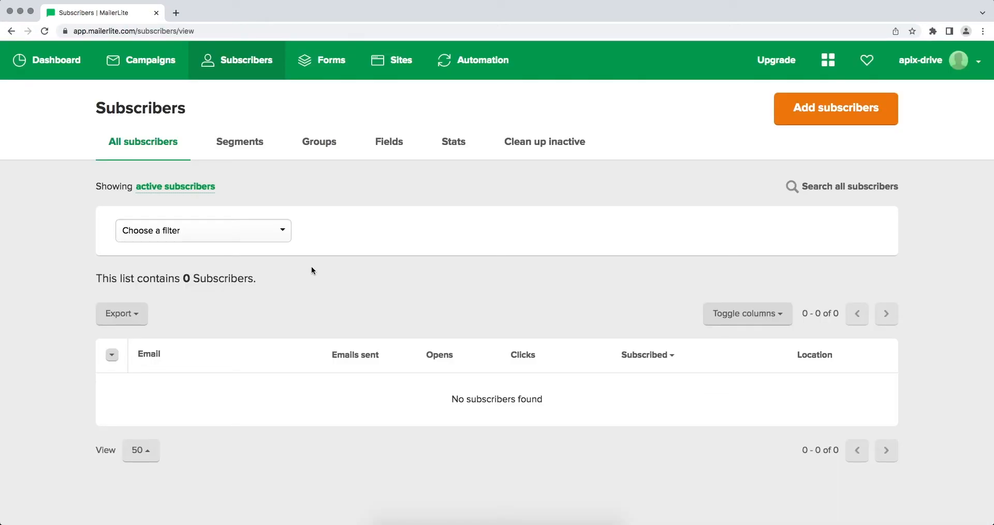
Step: Copy the account API key from MailerLite's Integrations > Developer API page
left_click(958, 60)
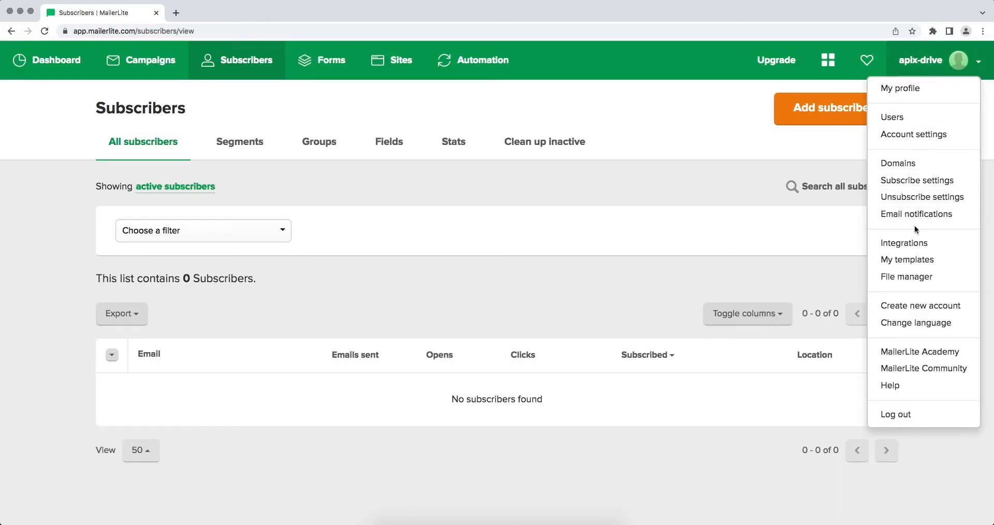
left_click(914, 241)
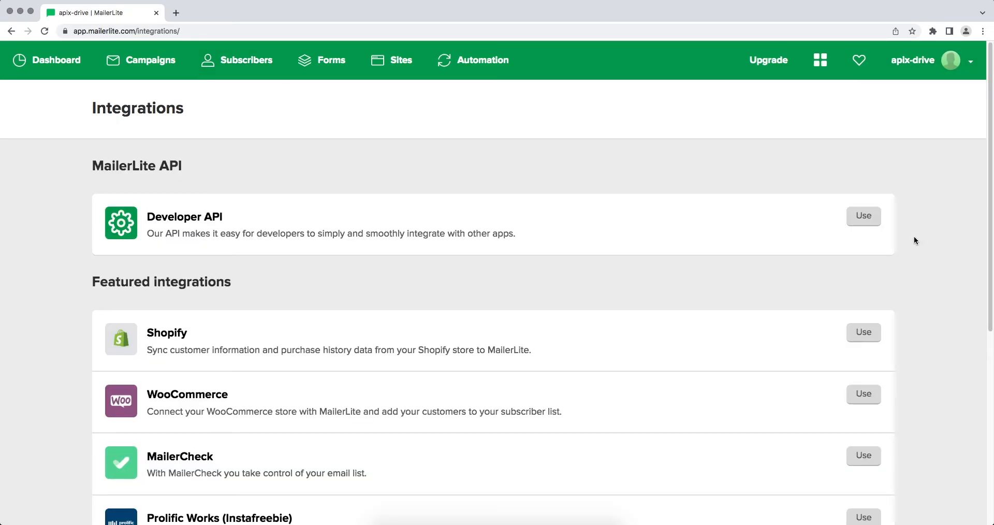
left_click(866, 218)
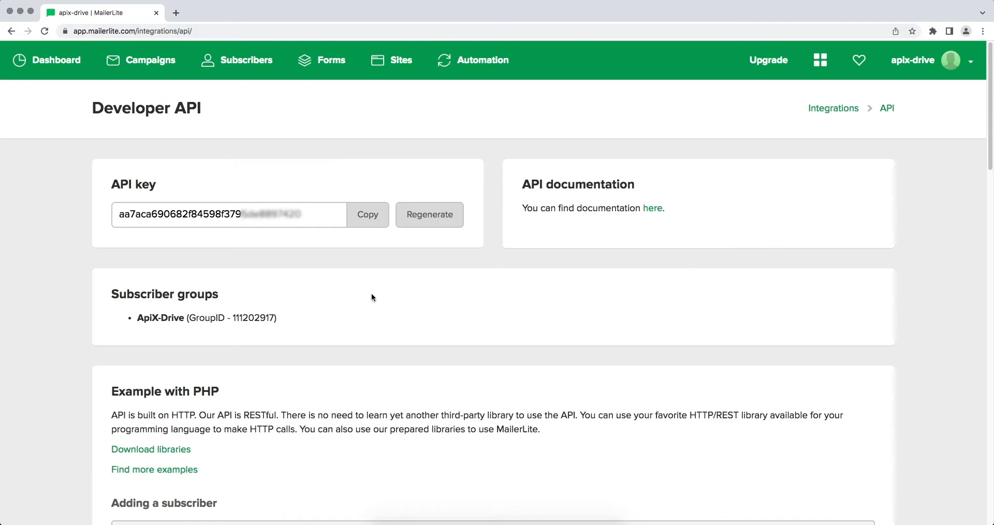
left_click_drag(320, 212, 119, 213)
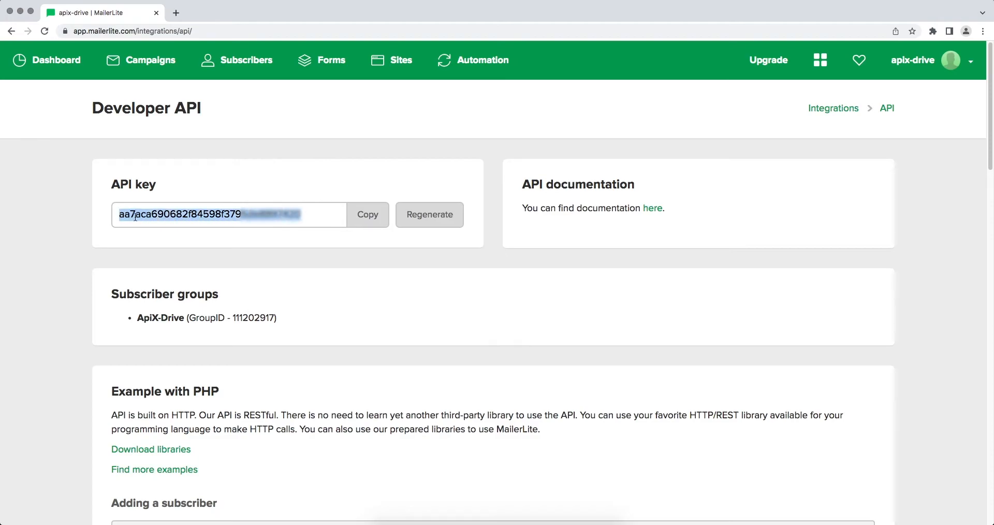
right_click(136, 216)
left_click(146, 237)
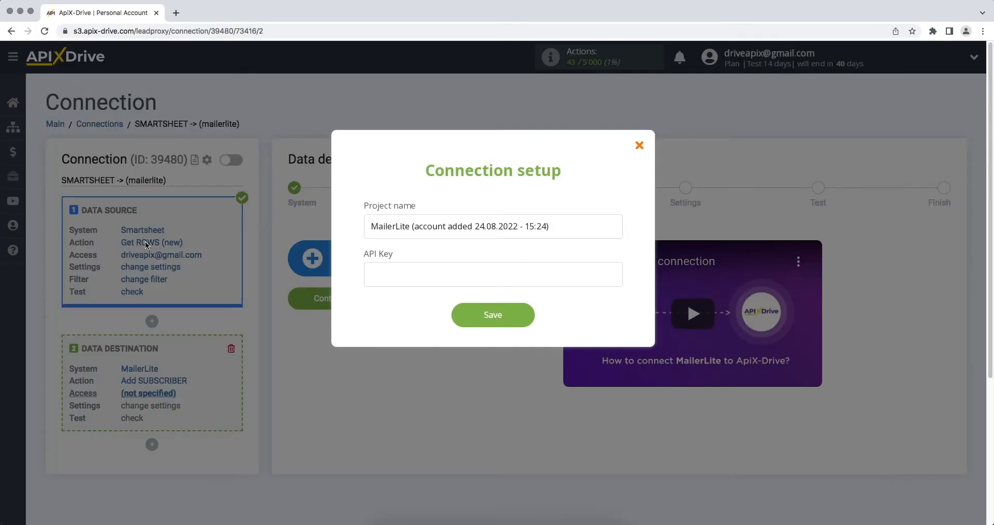
Step: Paste the API key, save the MailerLite account, and select it as the destination login
right_click(371, 276)
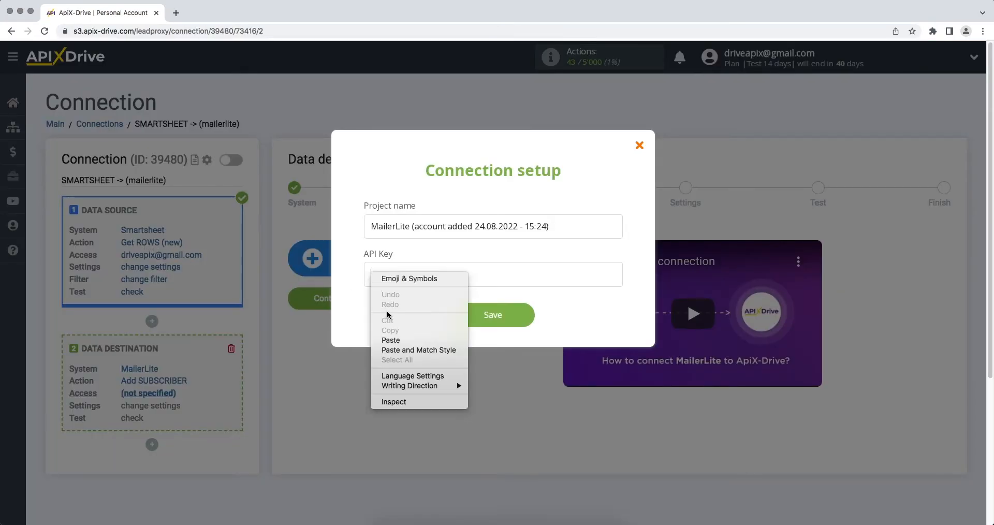
left_click(388, 339)
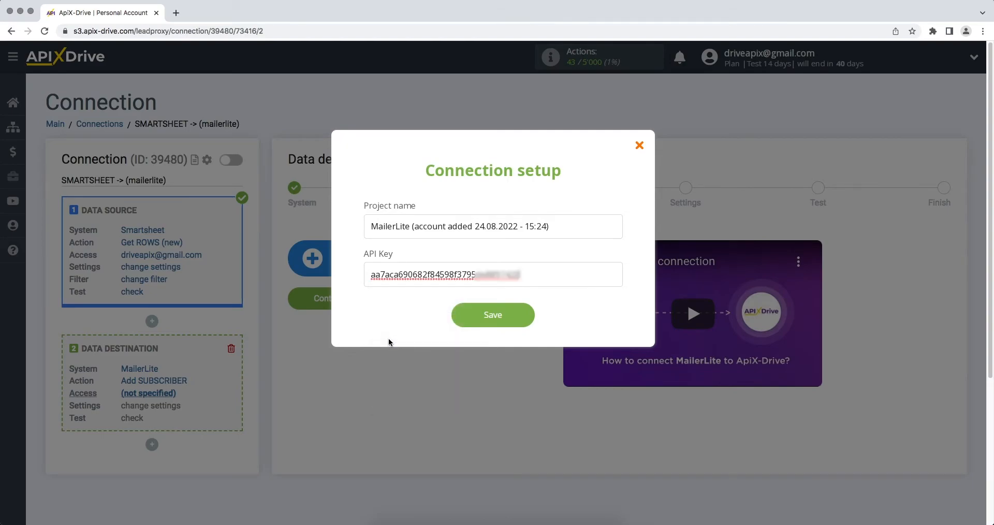
left_click(462, 315)
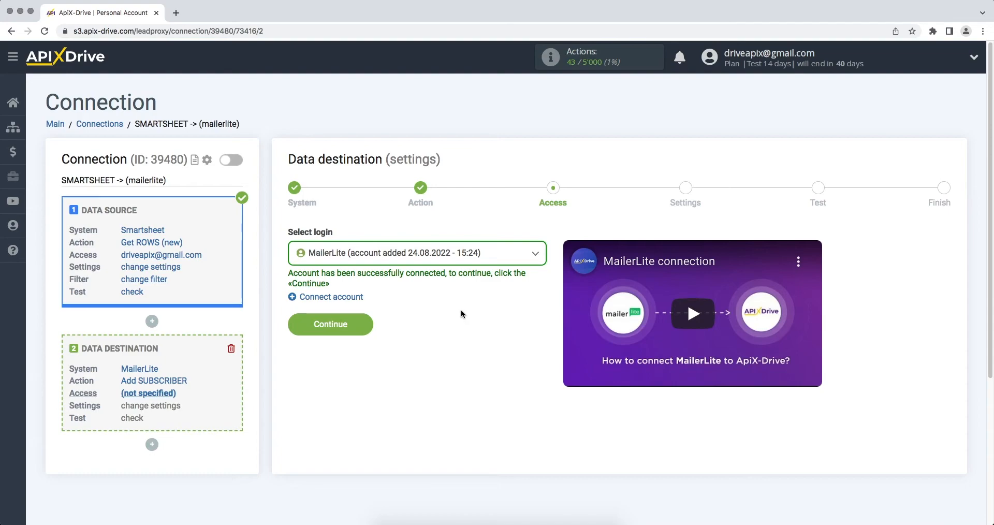
left_click(455, 261)
left_click(445, 332)
left_click(298, 330)
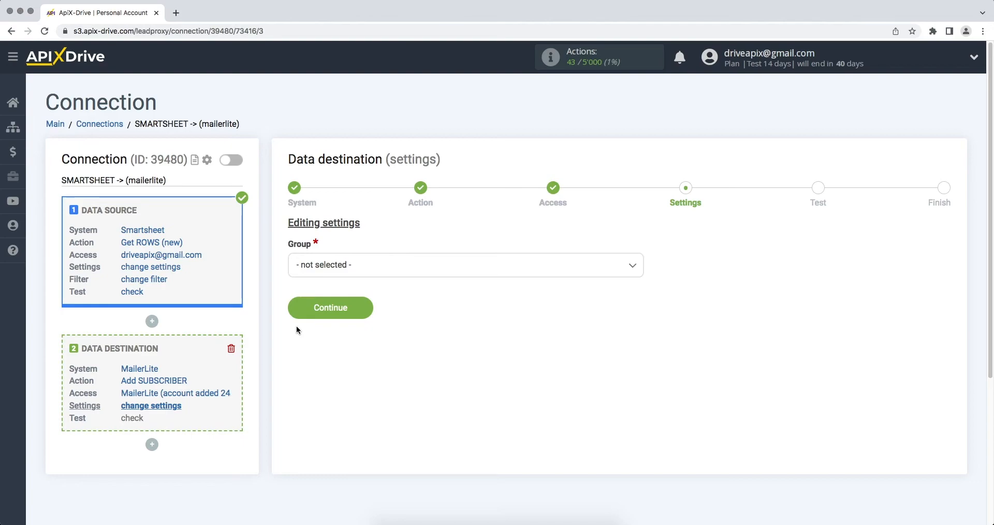
Step: Choose the ApiX-Drive group and map E-mail and Name to the Email and First Name columns
left_click(334, 267)
left_click(323, 330)
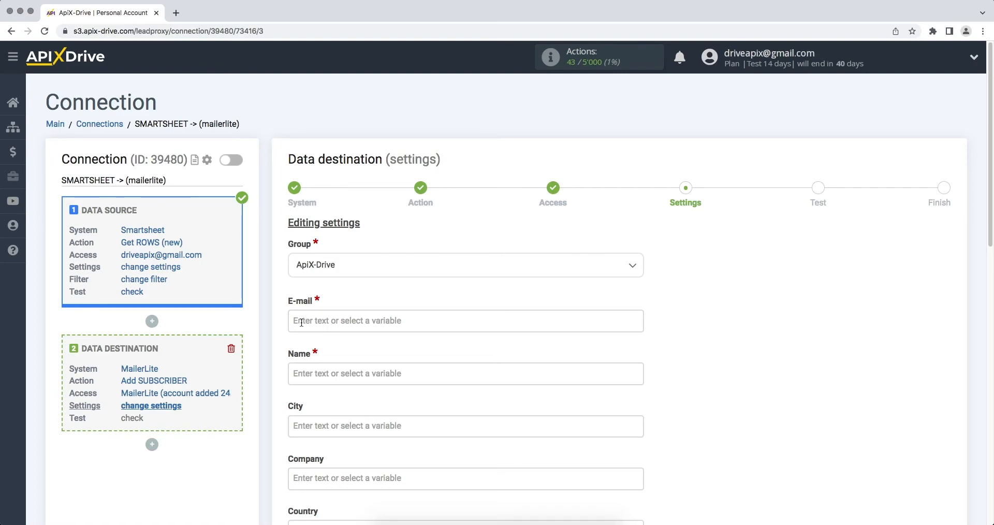
left_click(329, 327)
left_click(354, 355)
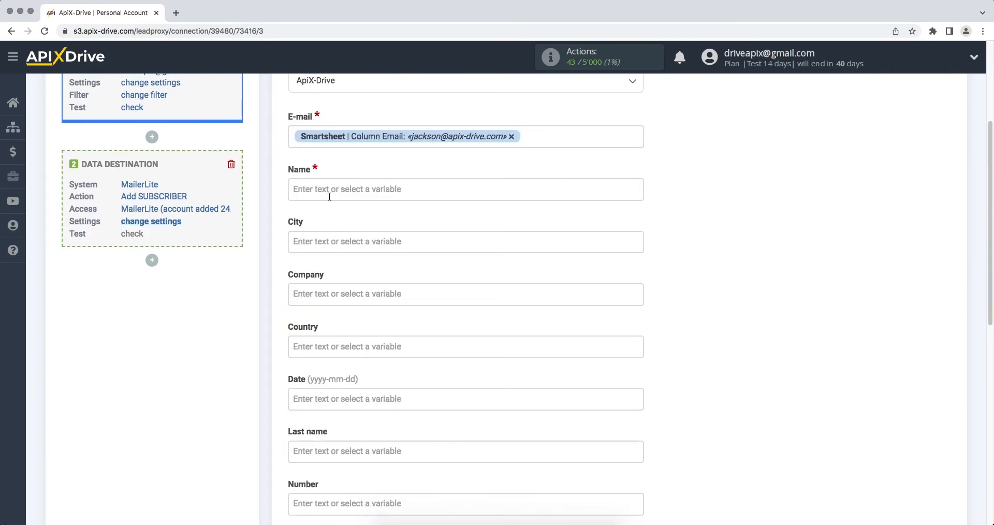
left_click(329, 190)
left_click(387, 380)
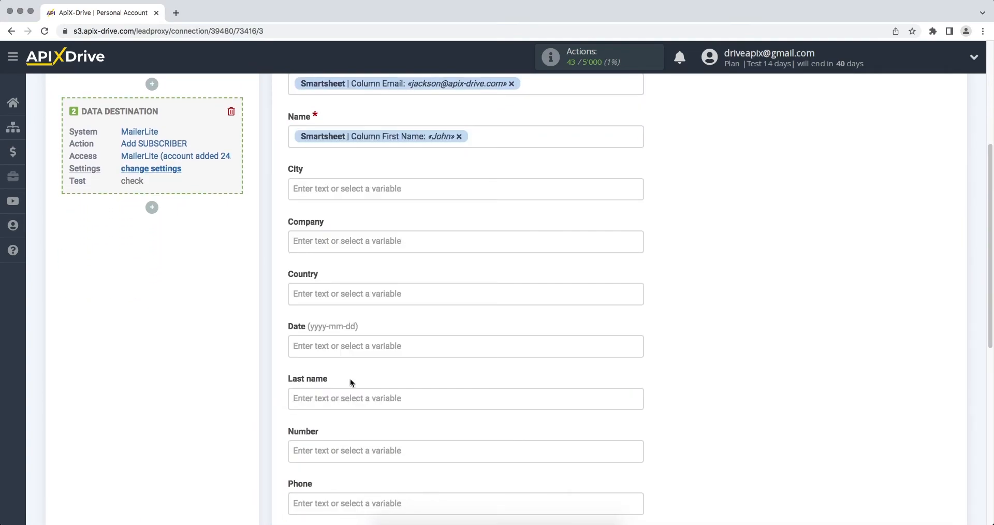
Step: Map Last name and Phone to their columns, then send a test subscriber to MailerLite
left_click(350, 398)
left_click(342, 391)
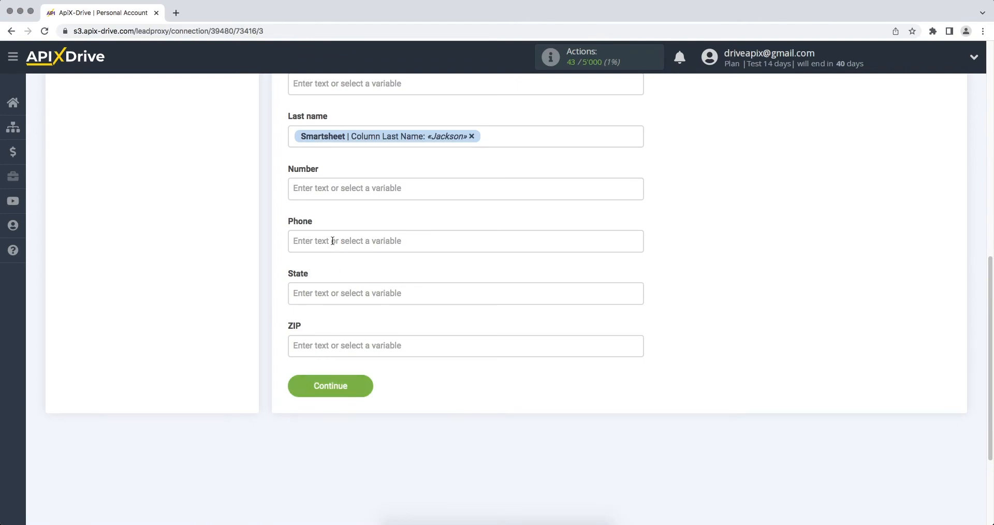
left_click(327, 241)
left_click_drag(637, 253, 638, 296)
left_click(437, 334)
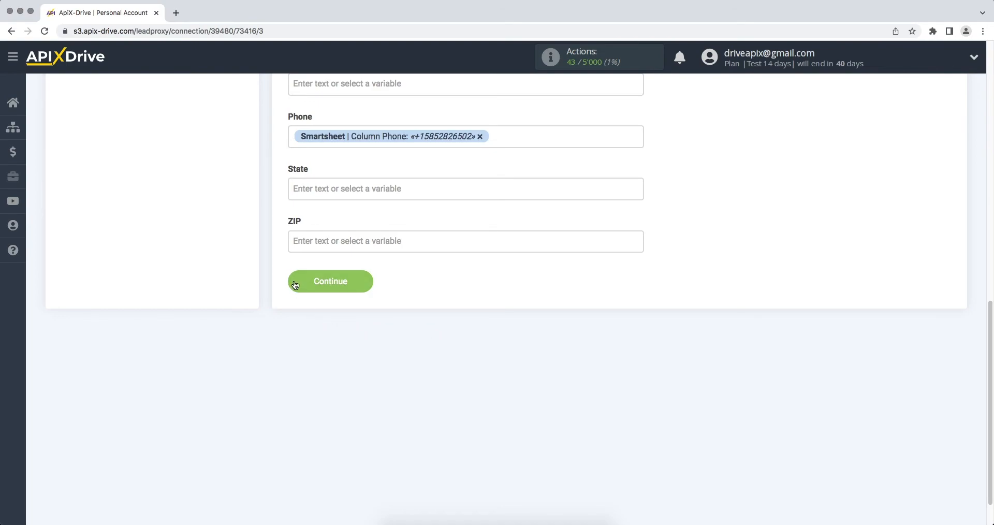
left_click(339, 281)
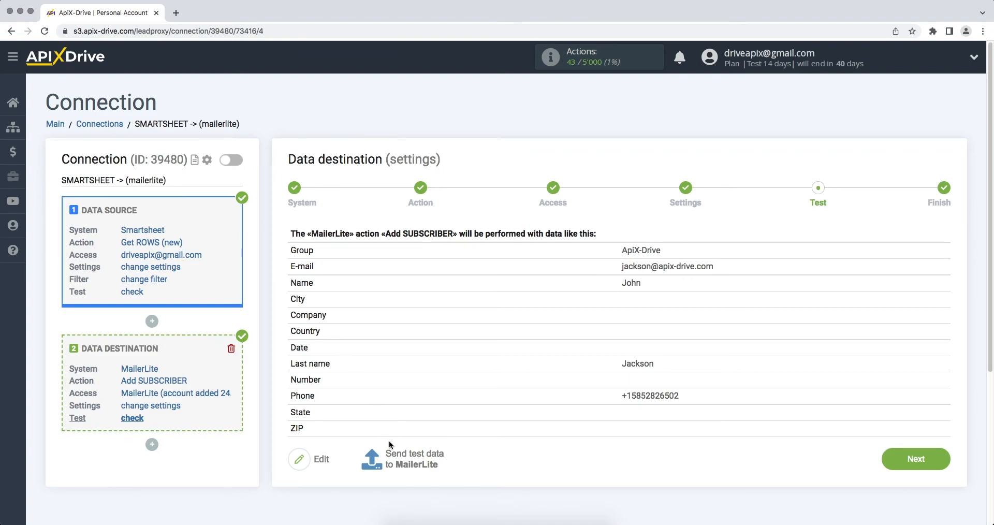
left_click(390, 450)
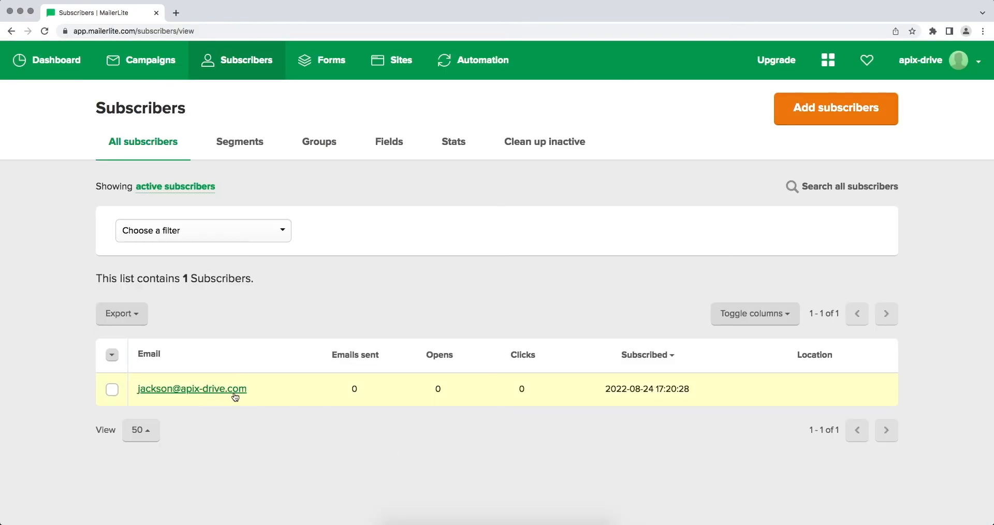
Step: Open the test subscriber's MailerLite profile and scroll through its mapped details
left_click(231, 390)
scroll(232, 389, "down", 6)
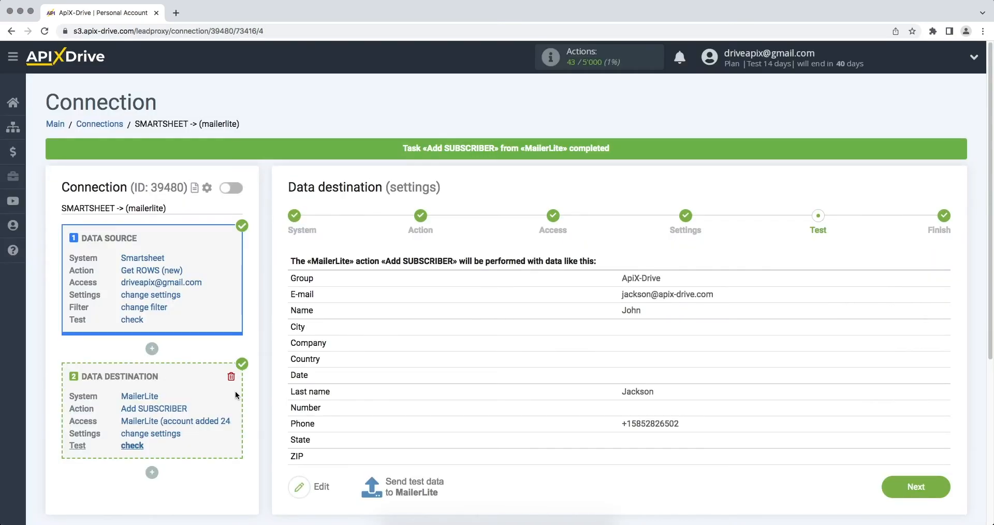
Step: Enable auto-update on SMARTSHEET -> (mailerlite) and save a 5-minute update interval
left_click(896, 486)
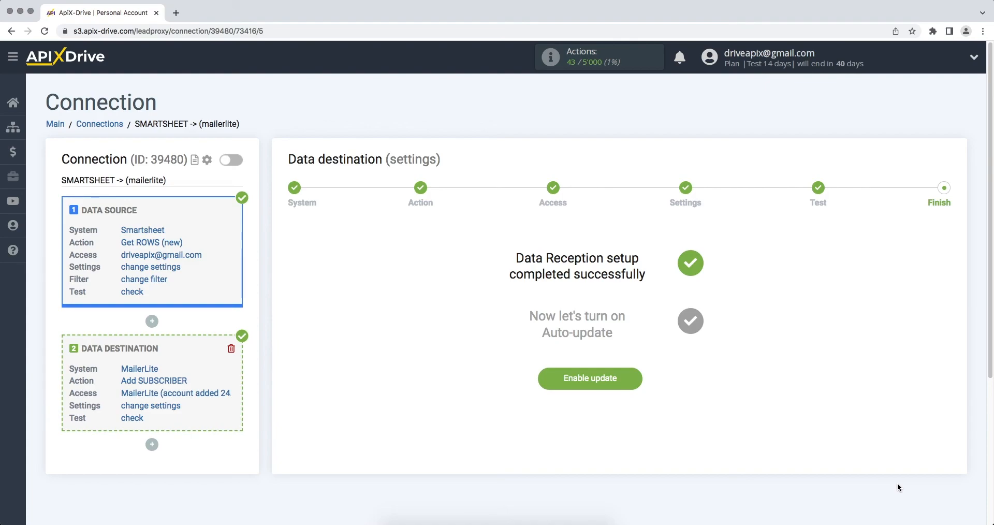
left_click(585, 381)
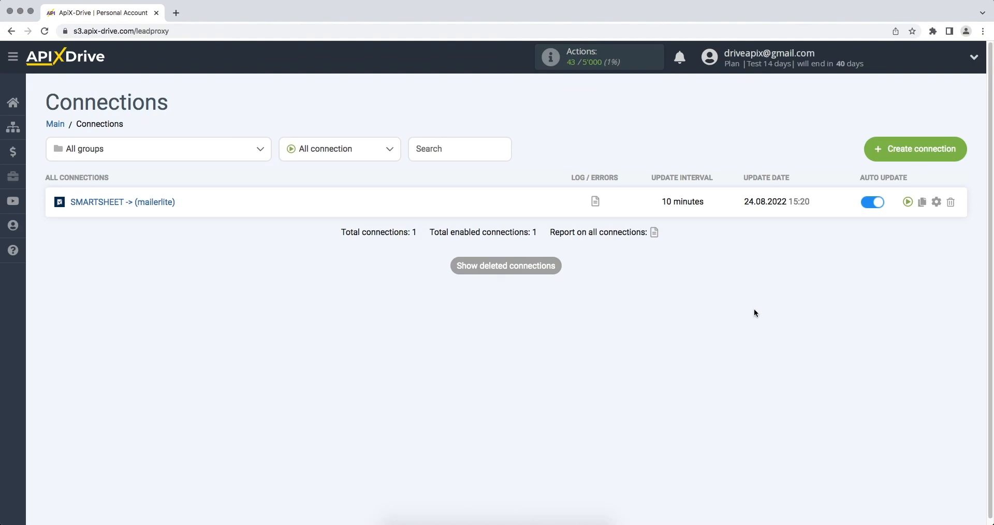
left_click(936, 202)
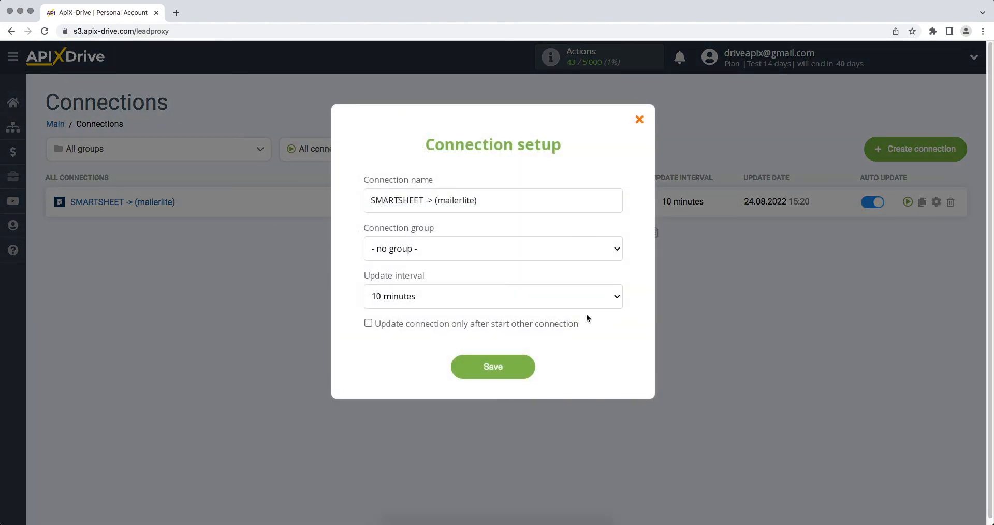
left_click(586, 297)
left_click(586, 287)
left_click(482, 366)
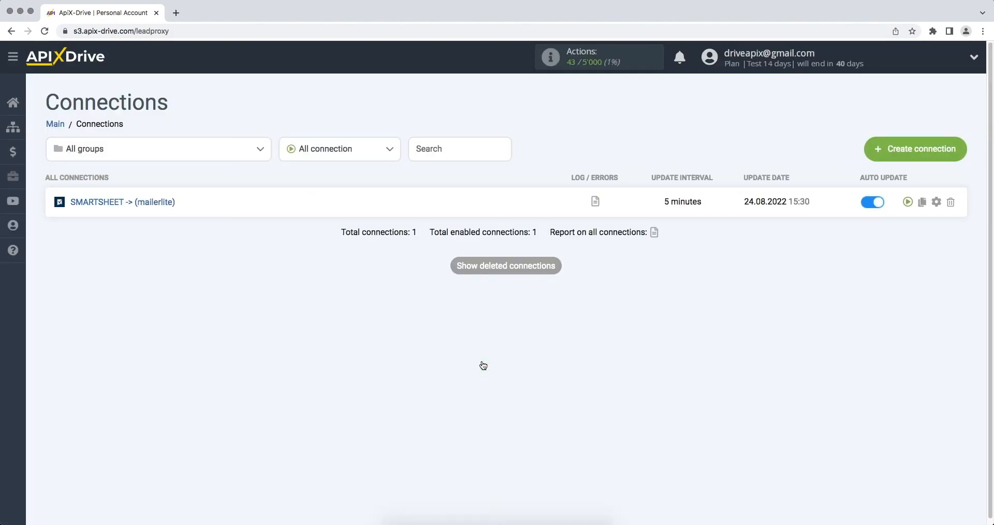